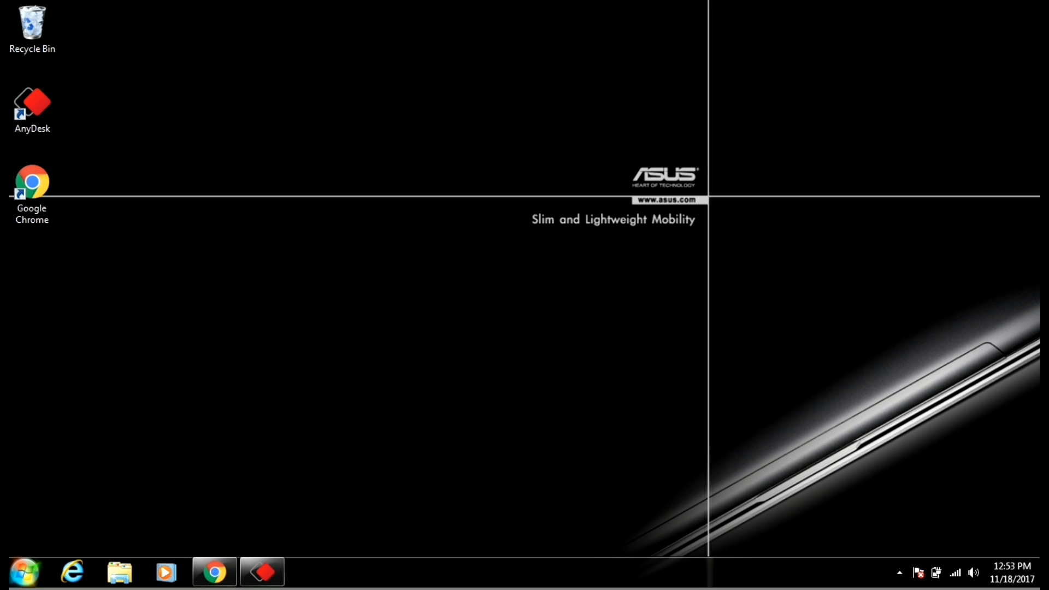
Step: Check the unrecognised hardware under Other devices in Device Manager, opened from the computer's system properties, and close both windows
{"action": "left_click", "coordinate": [24, 572]}
{"action": "right_click", "coordinate": [268, 381]}
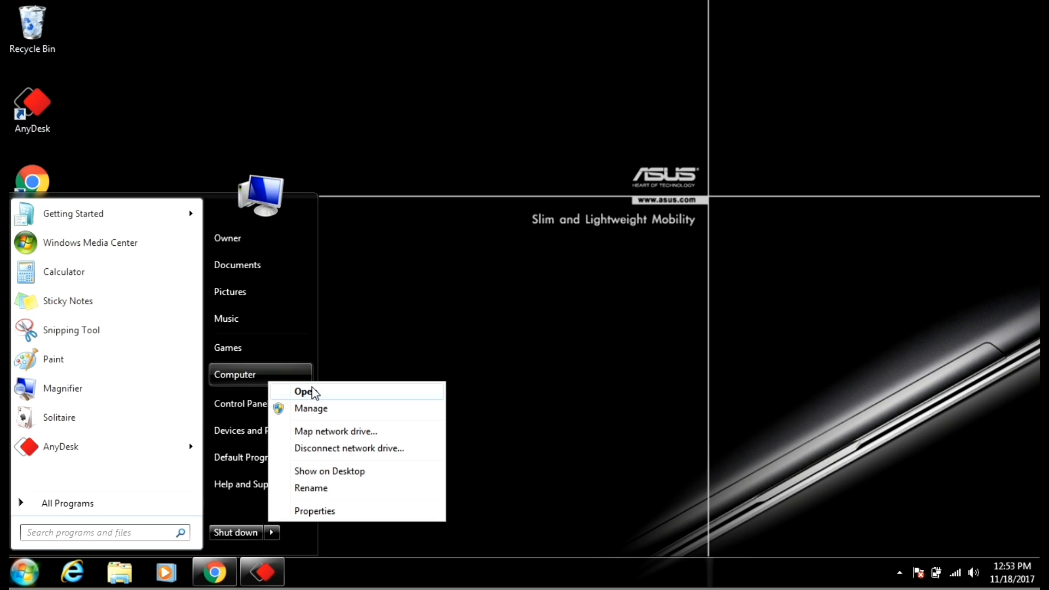
{"action": "left_click", "coordinate": [314, 509]}
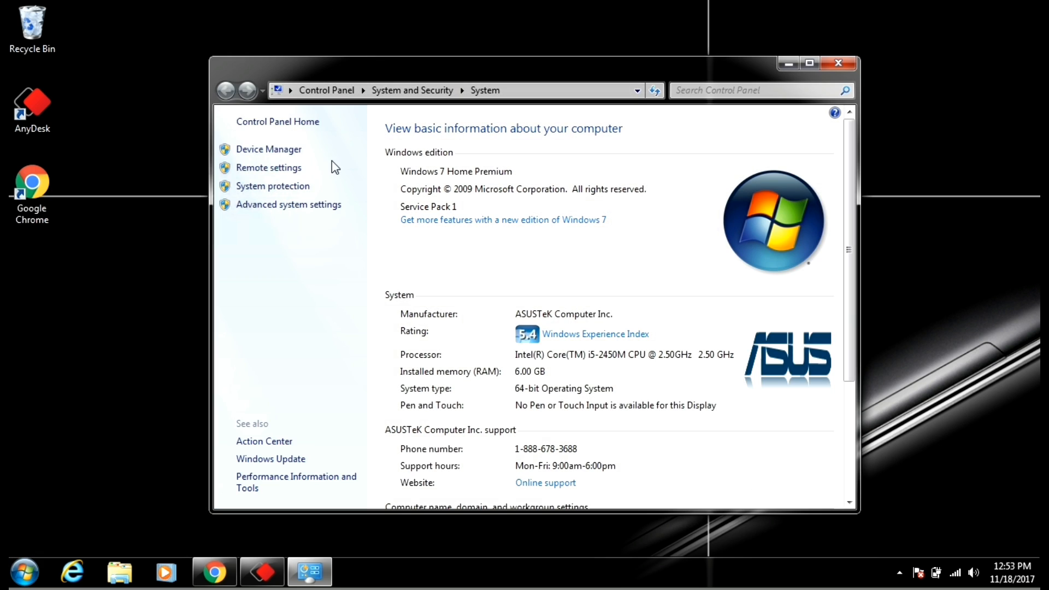
{"action": "left_click", "coordinate": [271, 150]}
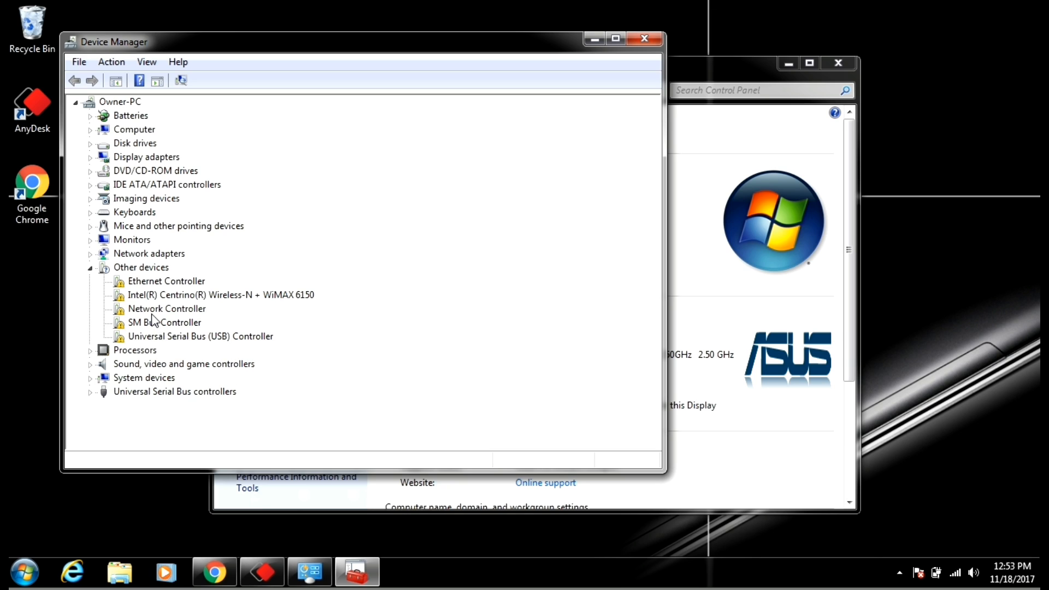
{"action": "left_click", "coordinate": [646, 39]}
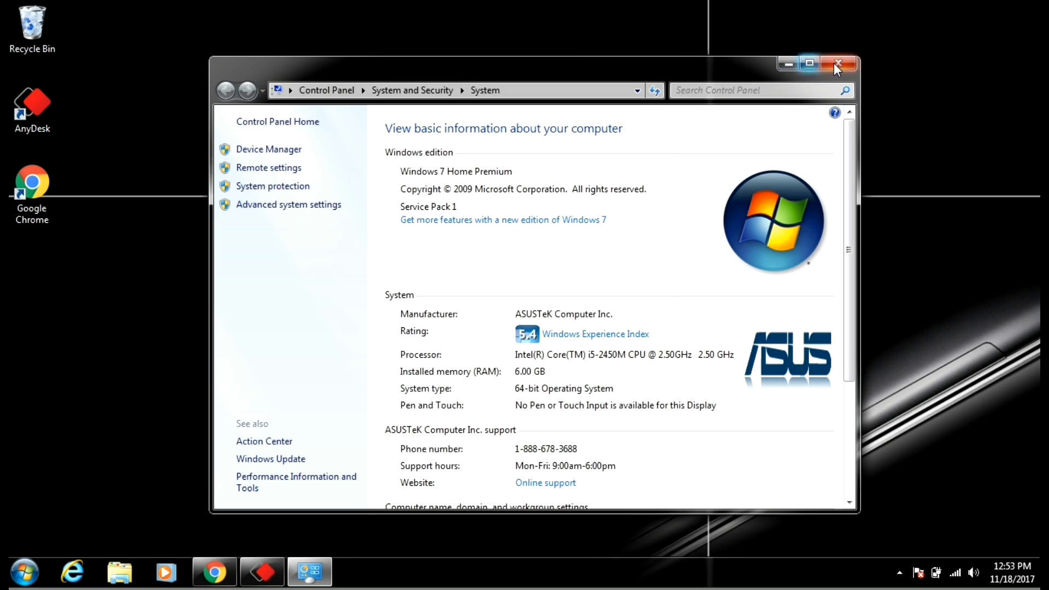
{"action": "left_click", "coordinate": [838, 61]}
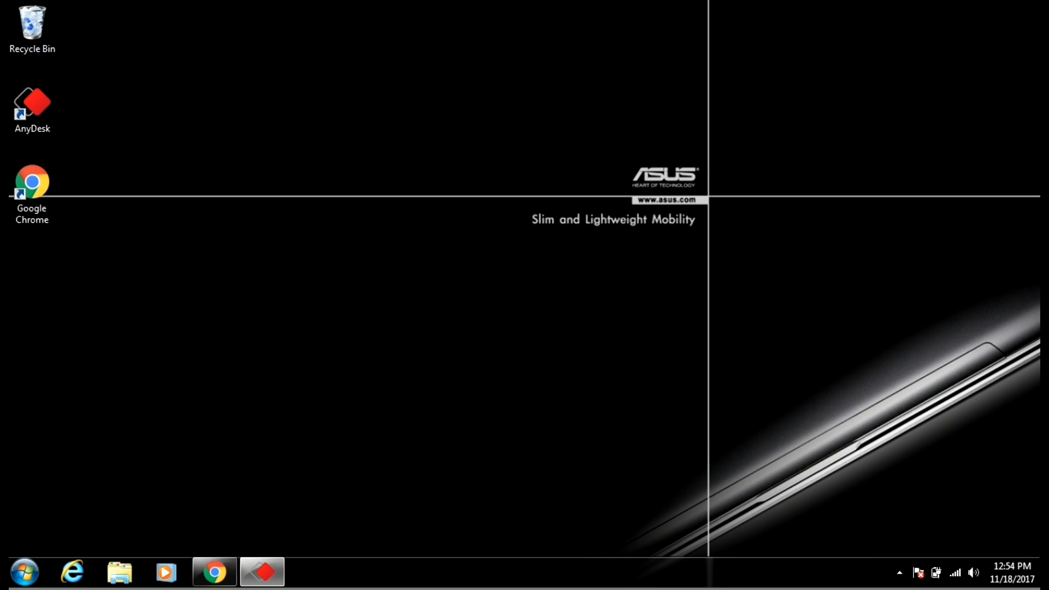
Step: Download the SlimDrivers Free installer from its Download.com page, reached from the SlimWare Utilities site in Chrome
{"action": "left_click", "coordinate": [214, 572]}
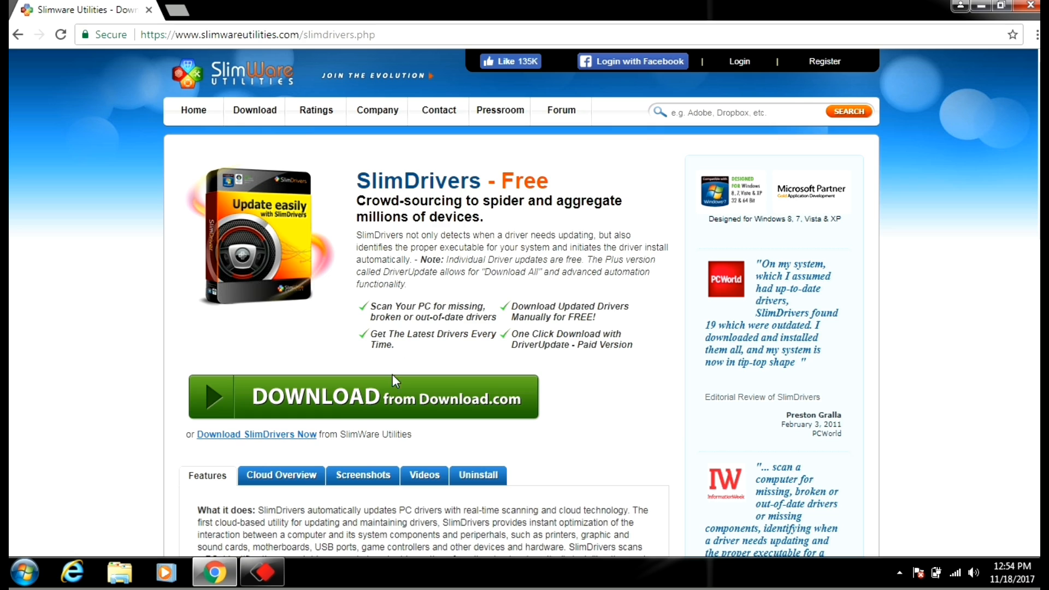
{"action": "left_click", "coordinate": [423, 407]}
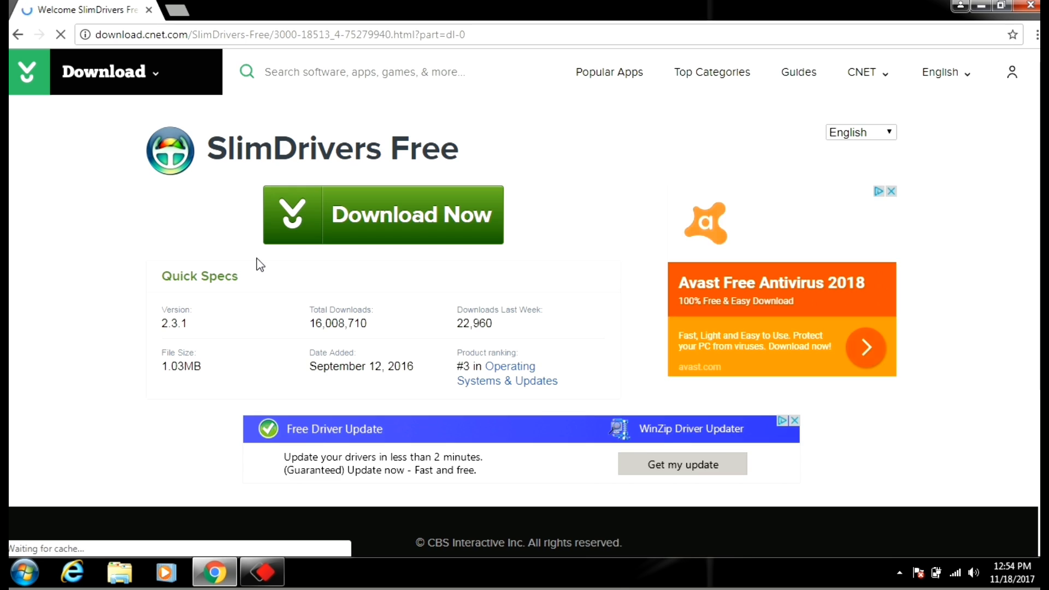
{"action": "left_click", "coordinate": [383, 223]}
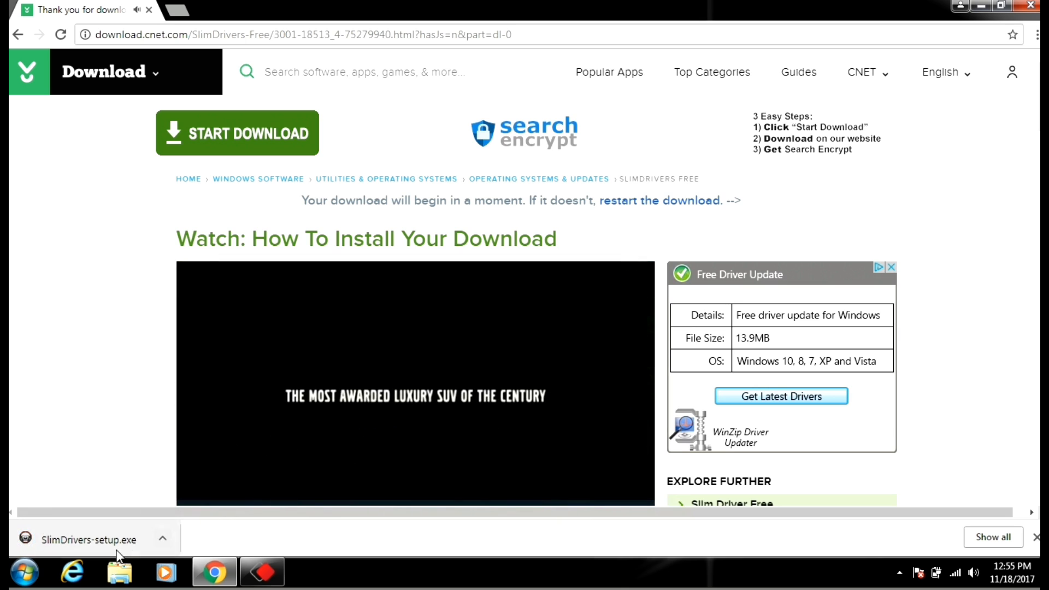
Step: Install SlimDrivers from SlimDrivers-setup.exe, accepting the license agreement and declining SlimCleaner Plus, and close the browser
{"action": "left_click", "coordinate": [100, 541]}
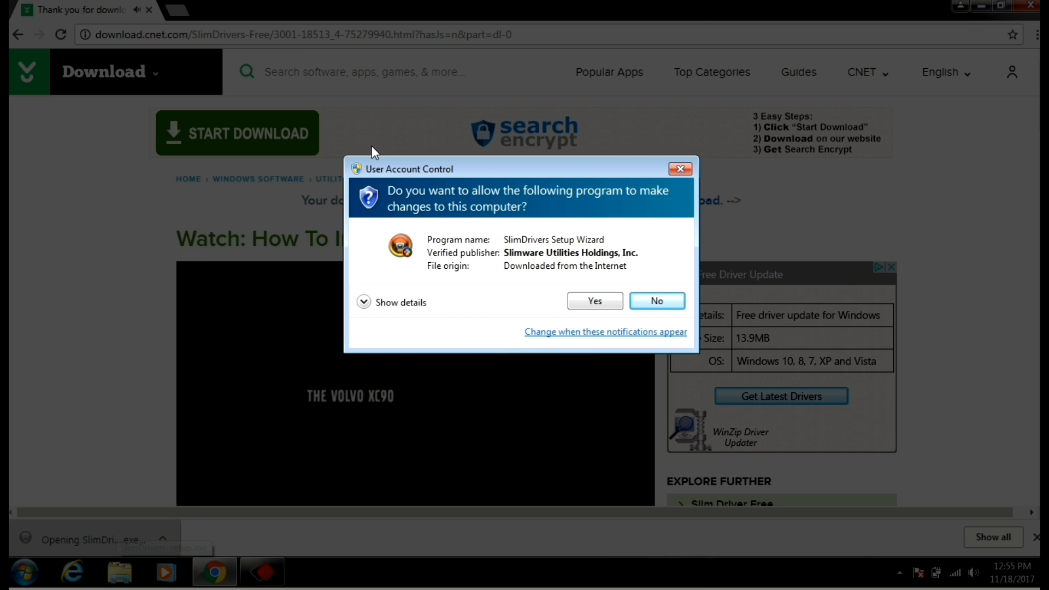
{"action": "left_click", "coordinate": [588, 304]}
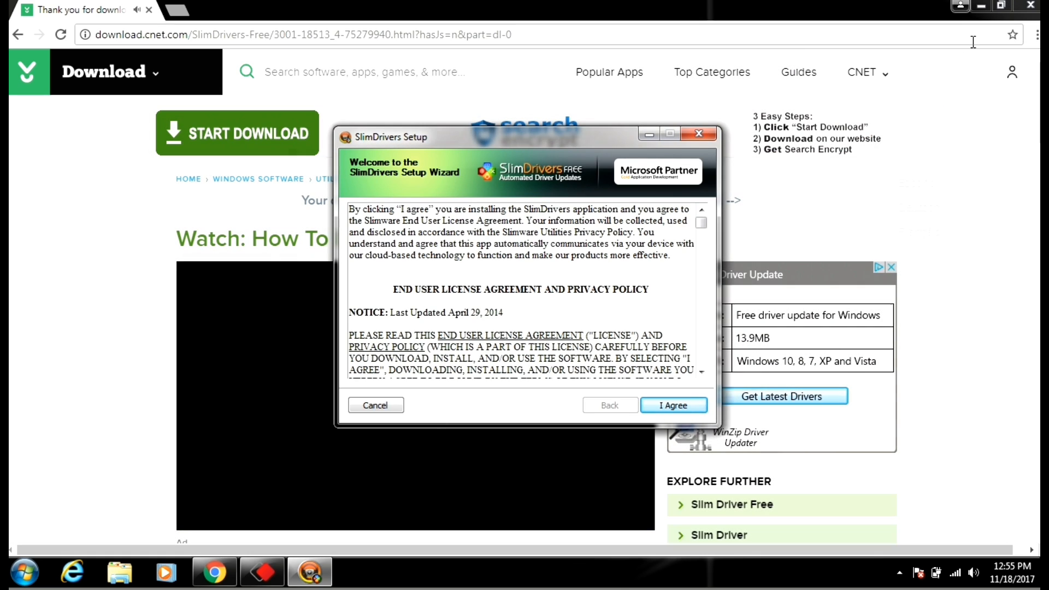
{"action": "left_click", "coordinate": [1030, 6]}
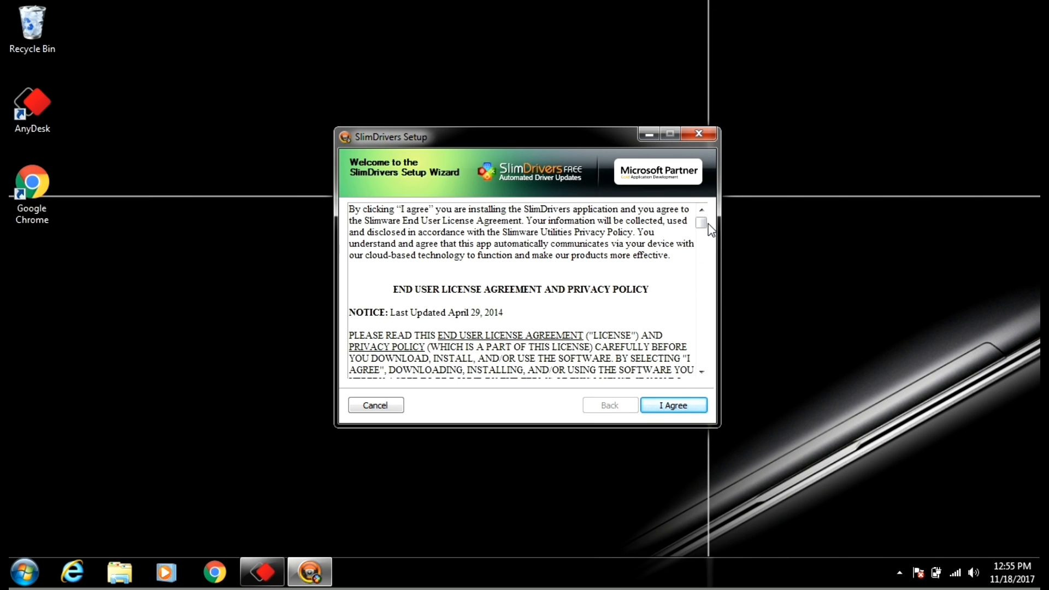
{"action": "left_click_drag", "start_coordinate": [701, 223], "coordinate": [722, 217]}
{"action": "left_click", "coordinate": [684, 405]}
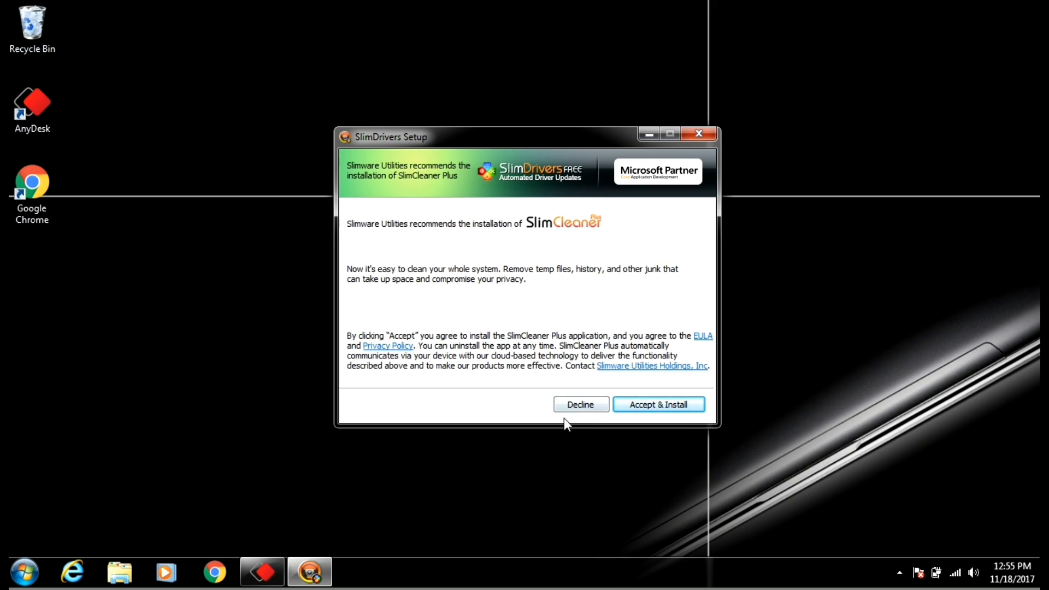
{"action": "left_click", "coordinate": [587, 406]}
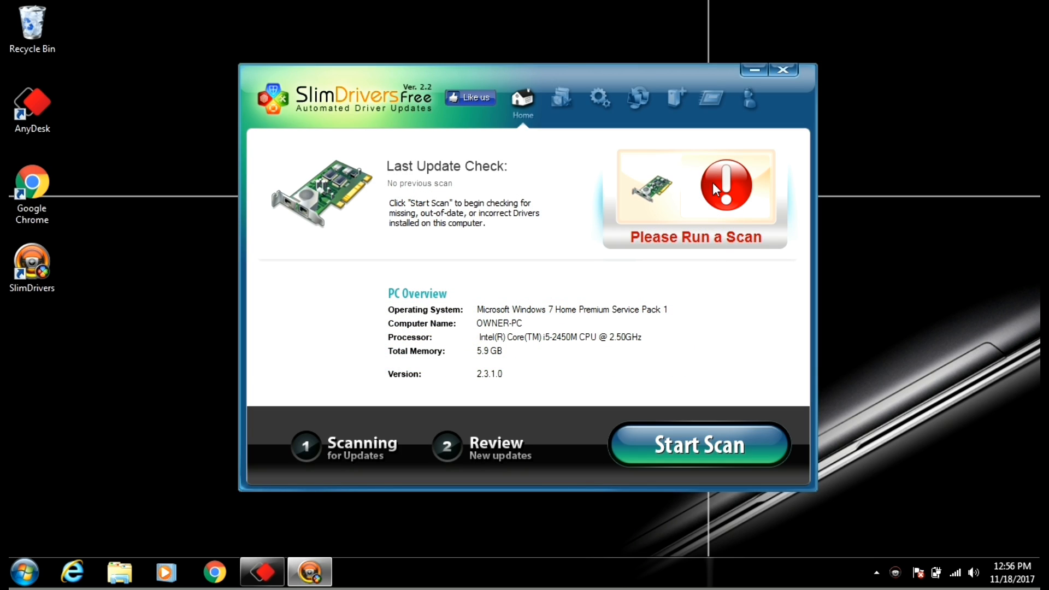
Step: Scan the computer for driver updates and close the Internet Explorer window that pops up
{"action": "left_click", "coordinate": [694, 454]}
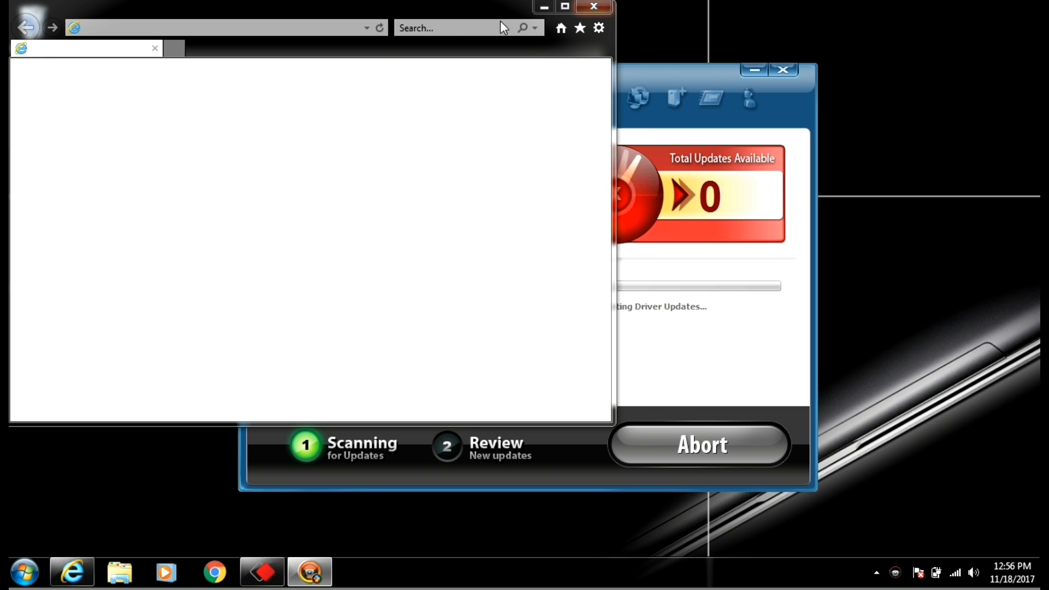
{"action": "left_click", "coordinate": [600, 9]}
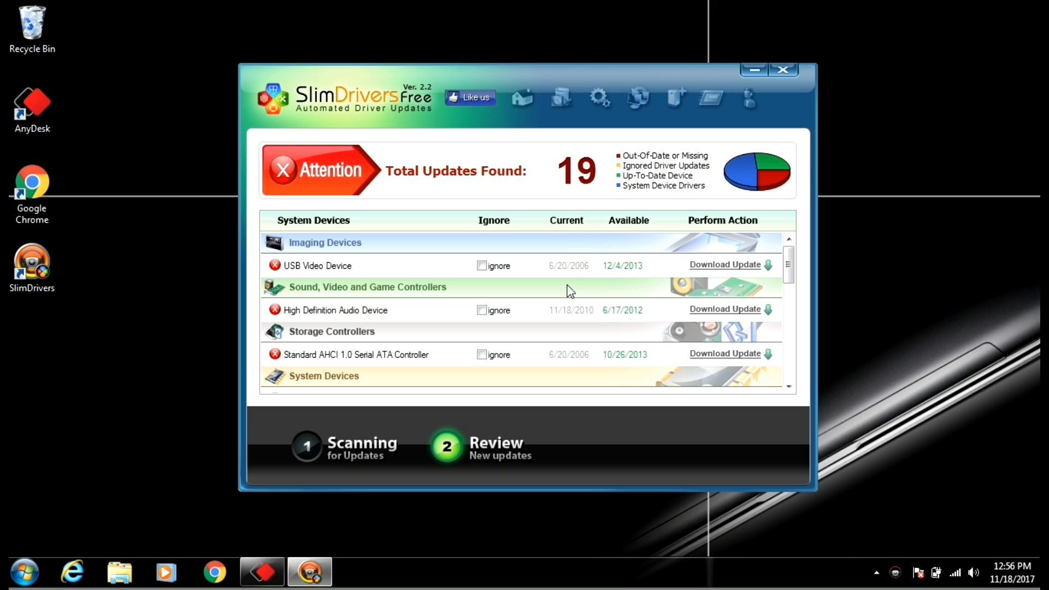
Step: Start the SM Bus Controller driver update under Other Devices, creating a restore point first
{"action": "left_click_drag", "start_coordinate": [788, 264], "coordinate": [798, 361]}
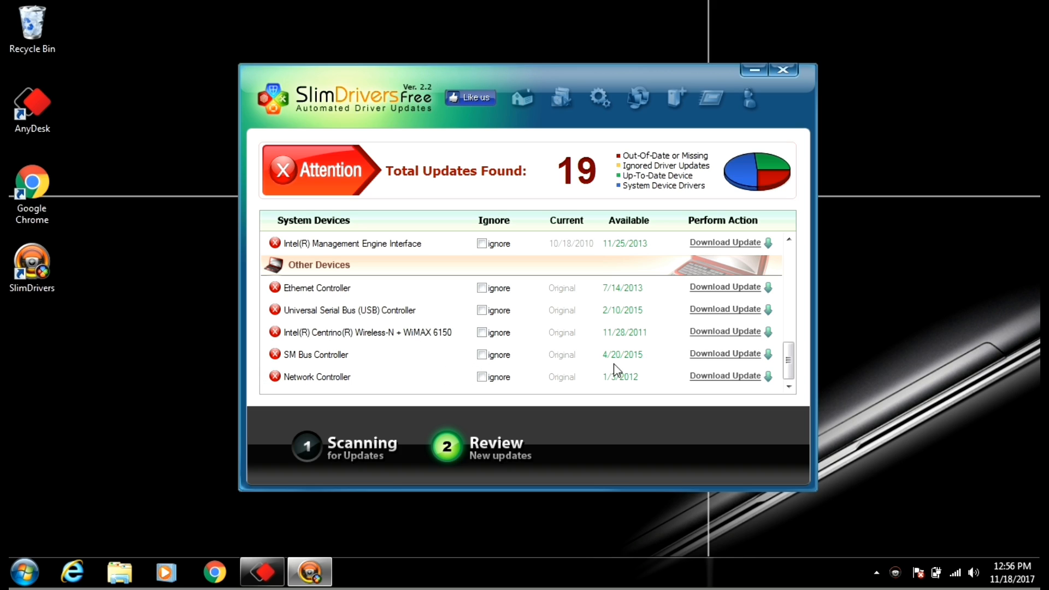
{"action": "left_click", "coordinate": [718, 354]}
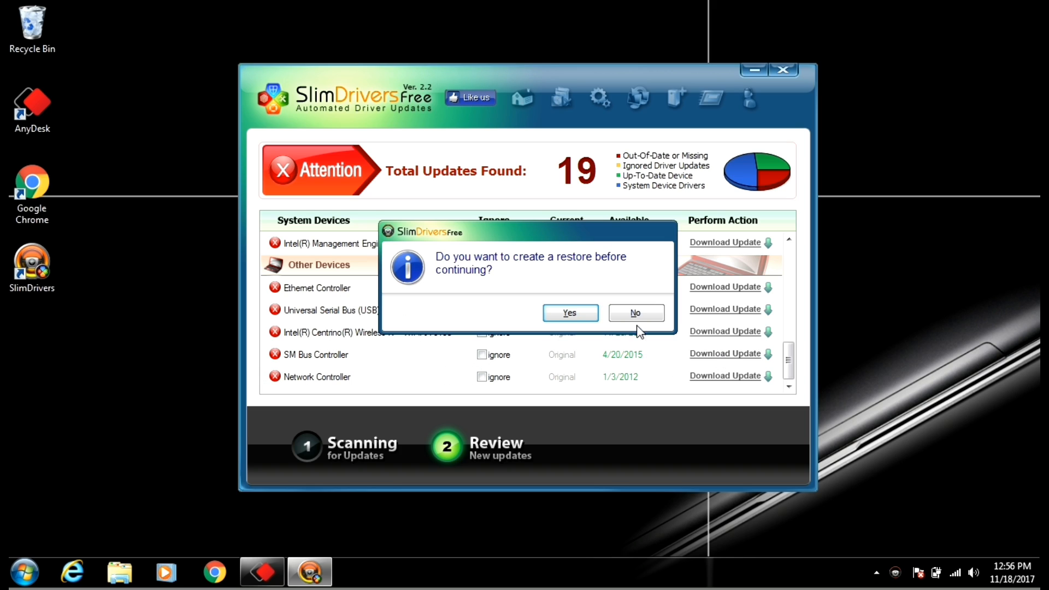
{"action": "left_click", "coordinate": [564, 323]}
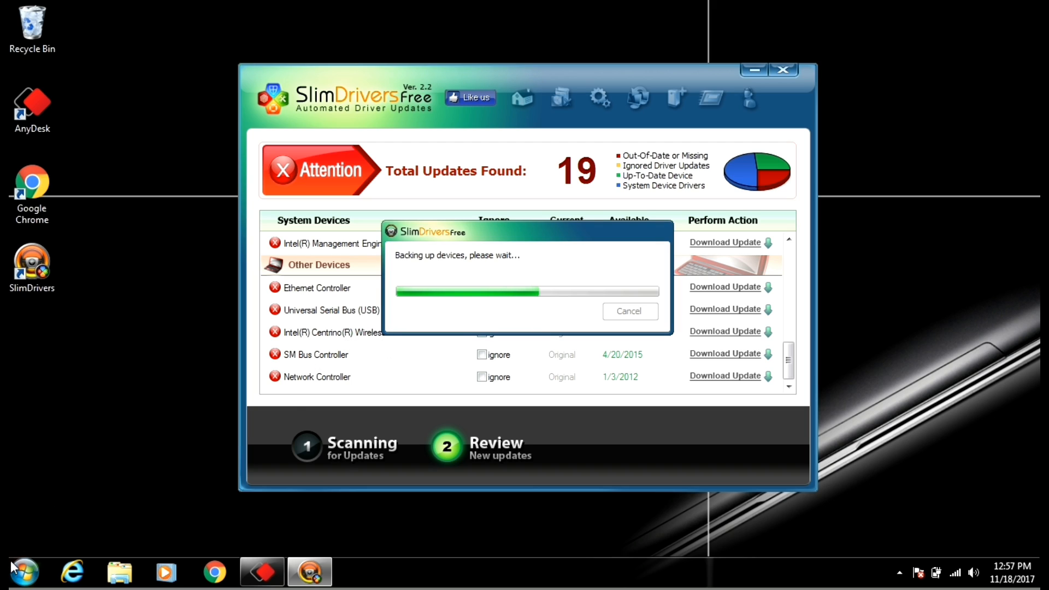
Step: Check the Other devices list in Device Manager during the backup, minimise it and close the System window
{"action": "left_click", "coordinate": [24, 572]}
{"action": "right_click", "coordinate": [279, 374]}
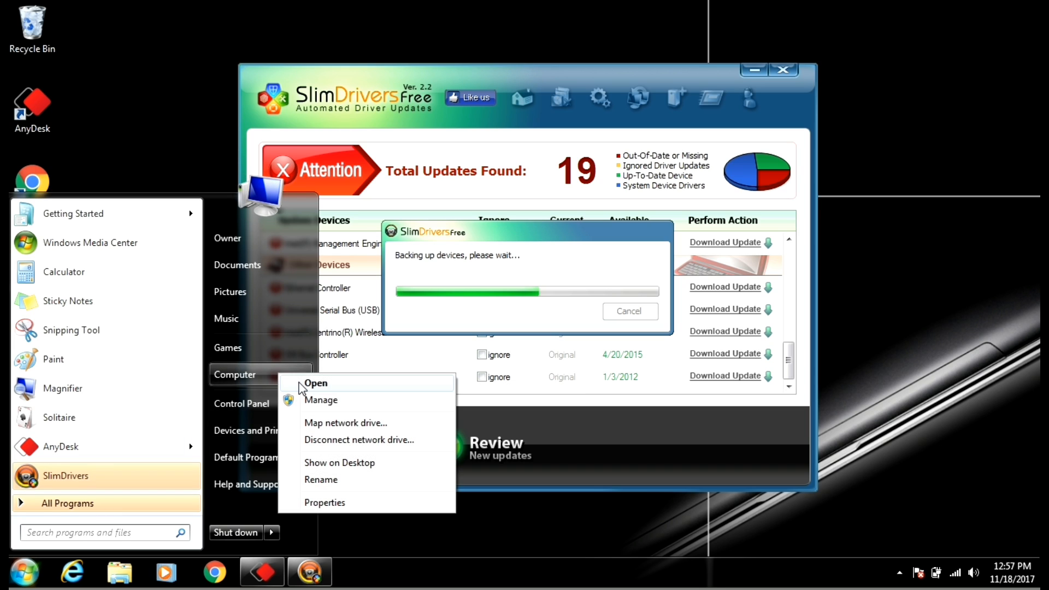
{"action": "left_click", "coordinate": [325, 502]}
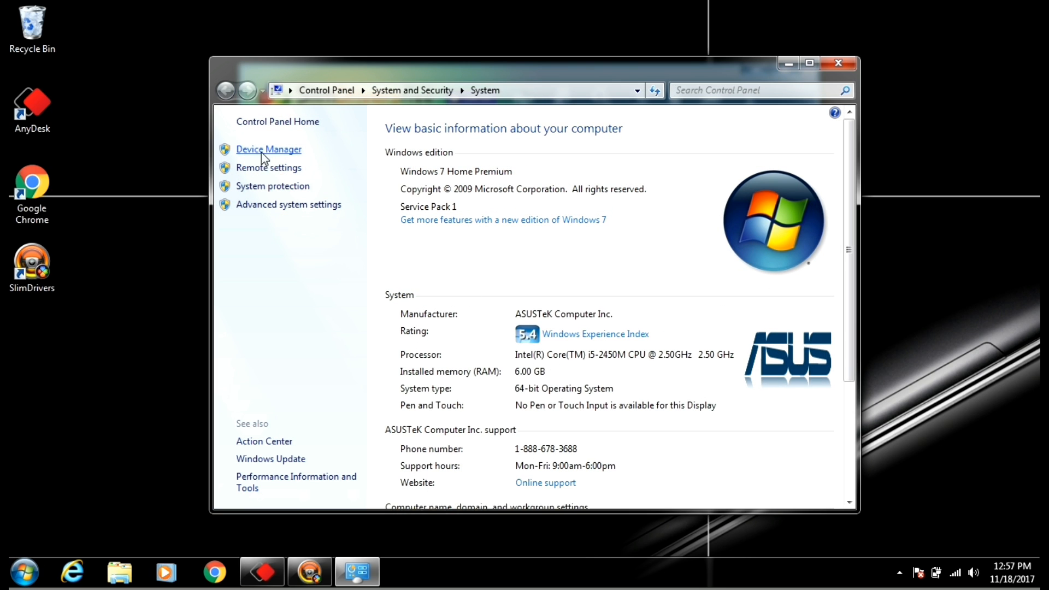
{"action": "left_click", "coordinate": [262, 151]}
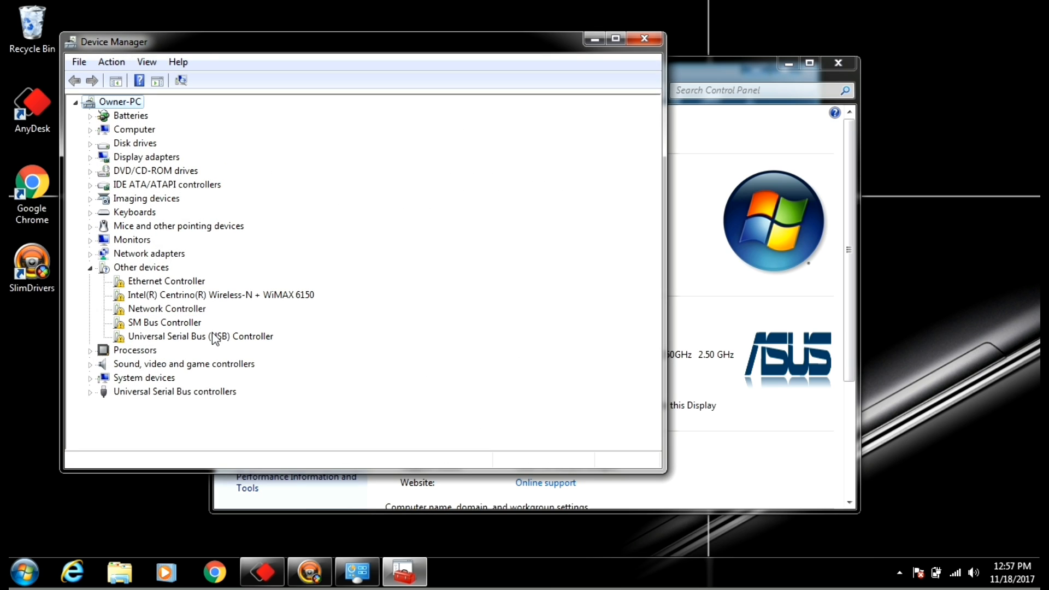
{"action": "left_click", "coordinate": [595, 39]}
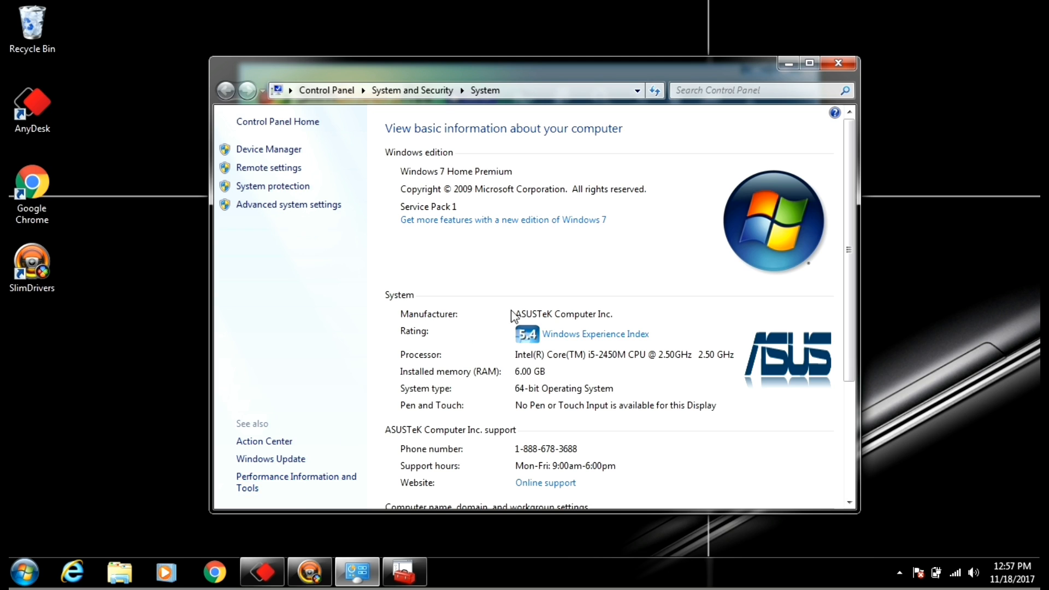
{"action": "left_click", "coordinate": [847, 67]}
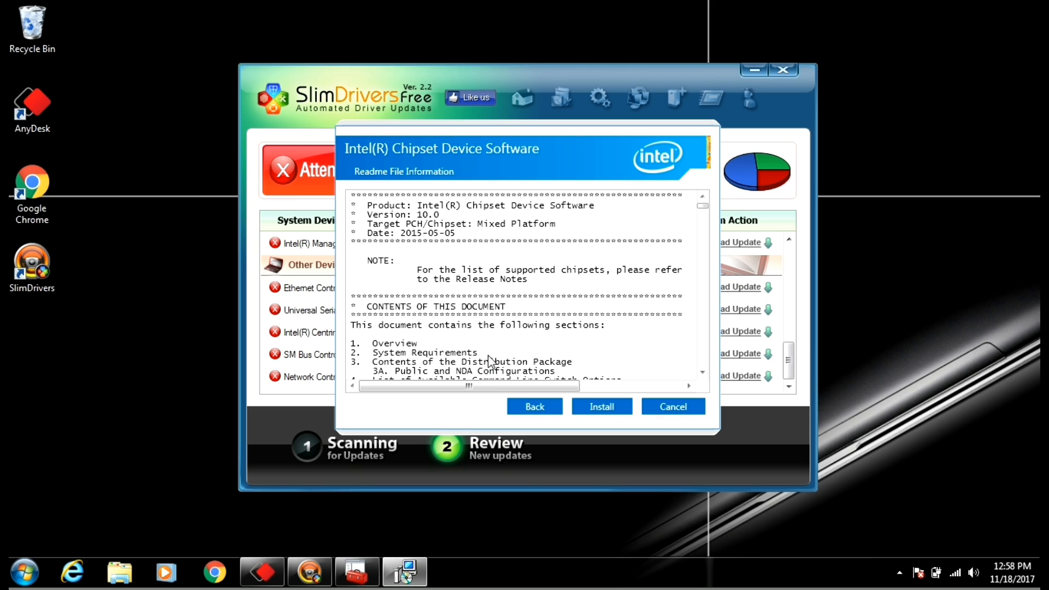
Step: Install the Intel(R) Chipset Device Software for the SM Bus Controller and finish the update without restarting the computer
{"action": "left_click", "coordinate": [603, 409]}
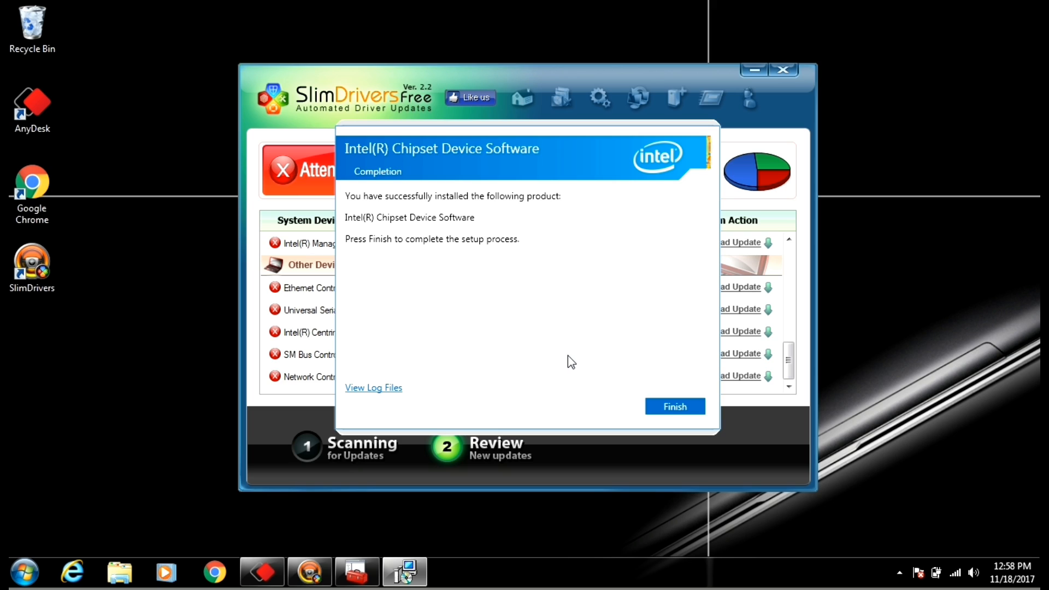
{"action": "left_click", "coordinate": [668, 408]}
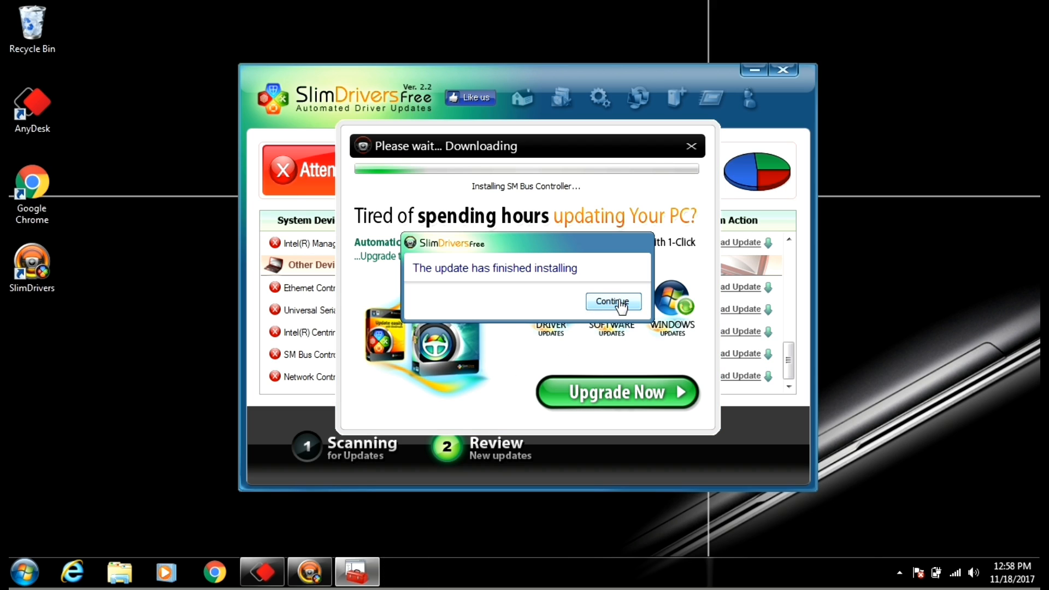
{"action": "left_click", "coordinate": [612, 301]}
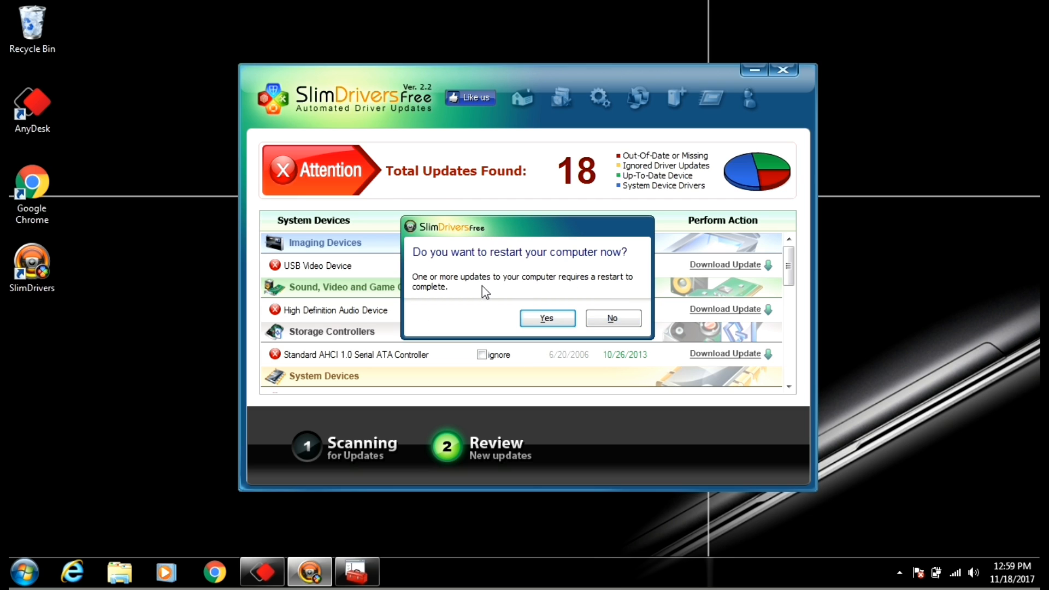
{"action": "left_click", "coordinate": [609, 322]}
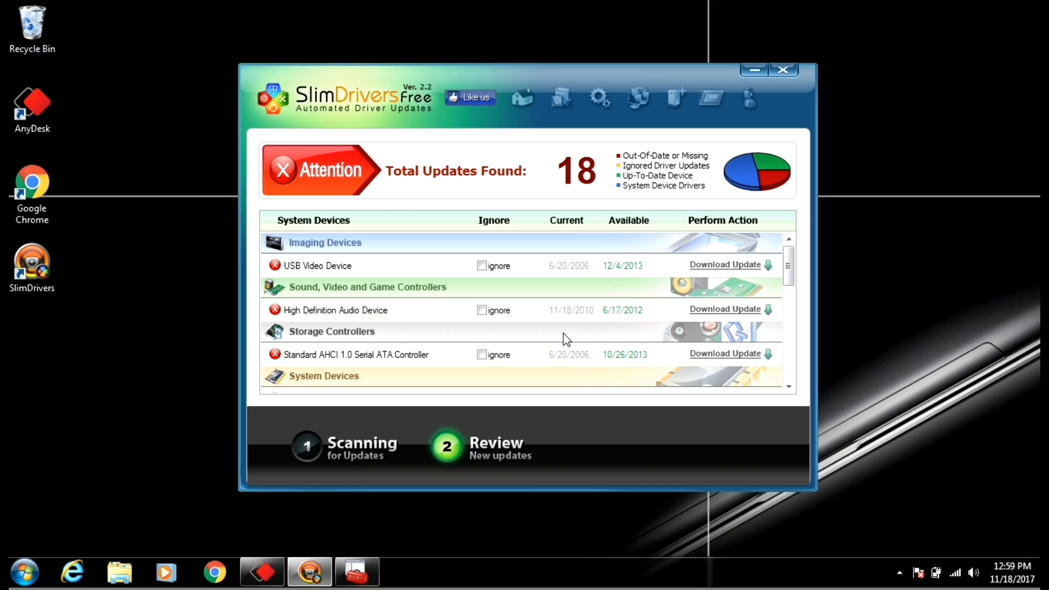
Step: Start the Intel(R) Management Engine Interface driver update from the list of available updates, creating a restore point first
{"action": "scroll", "coordinate": [567, 339], "scroll_direction": "down", "scroll_amount": 5}
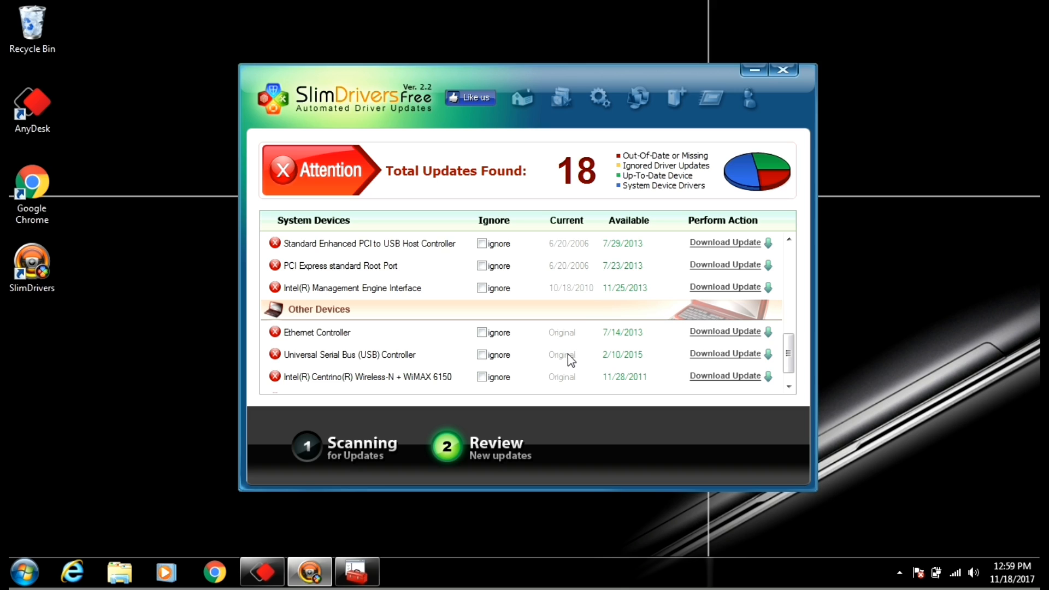
{"action": "scroll", "coordinate": [568, 362], "scroll_direction": "up", "scroll_amount": 3}
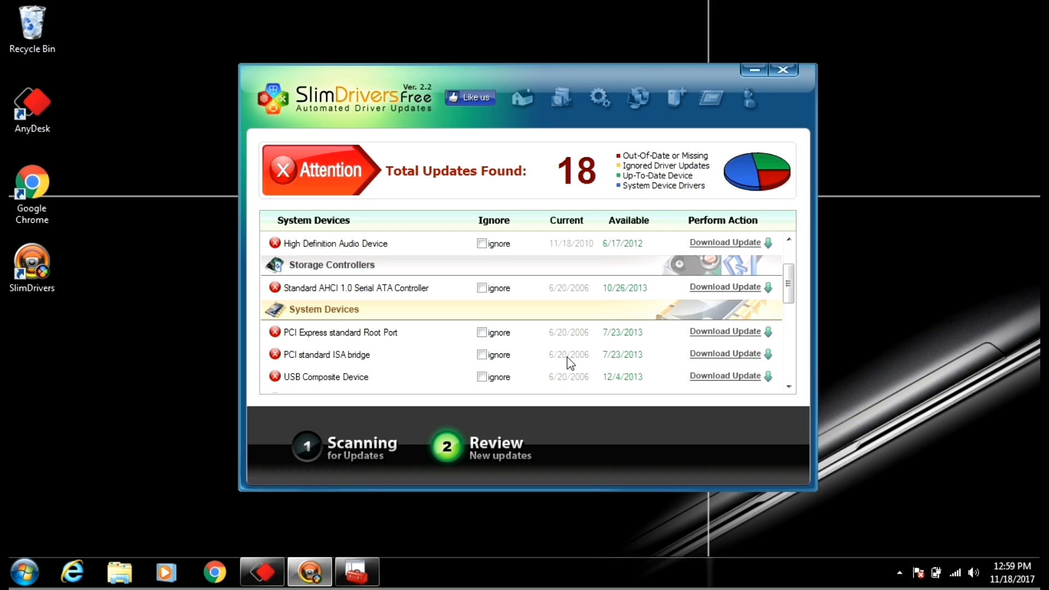
{"action": "scroll", "coordinate": [568, 358], "scroll_direction": "down", "scroll_amount": 3}
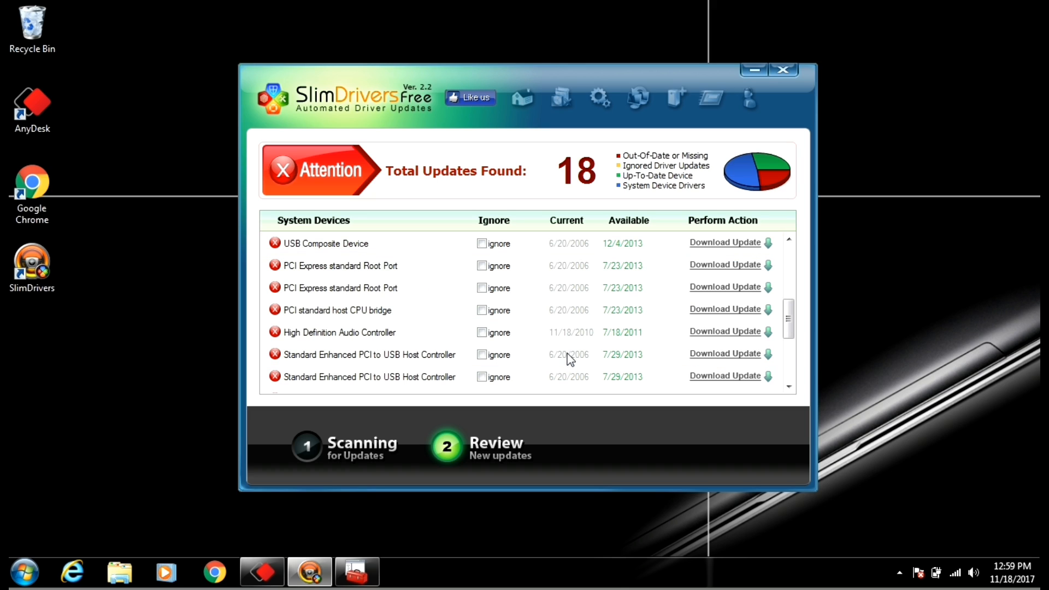
{"action": "scroll", "coordinate": [563, 389], "scroll_direction": "down", "scroll_amount": 3}
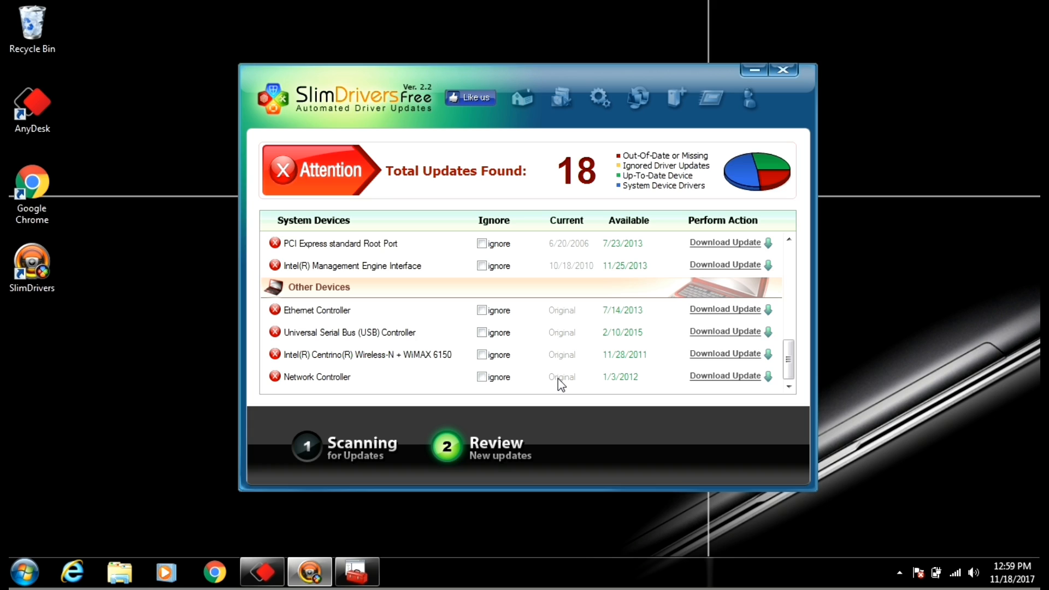
{"action": "scroll", "coordinate": [500, 361], "scroll_direction": "up", "scroll_amount": 1}
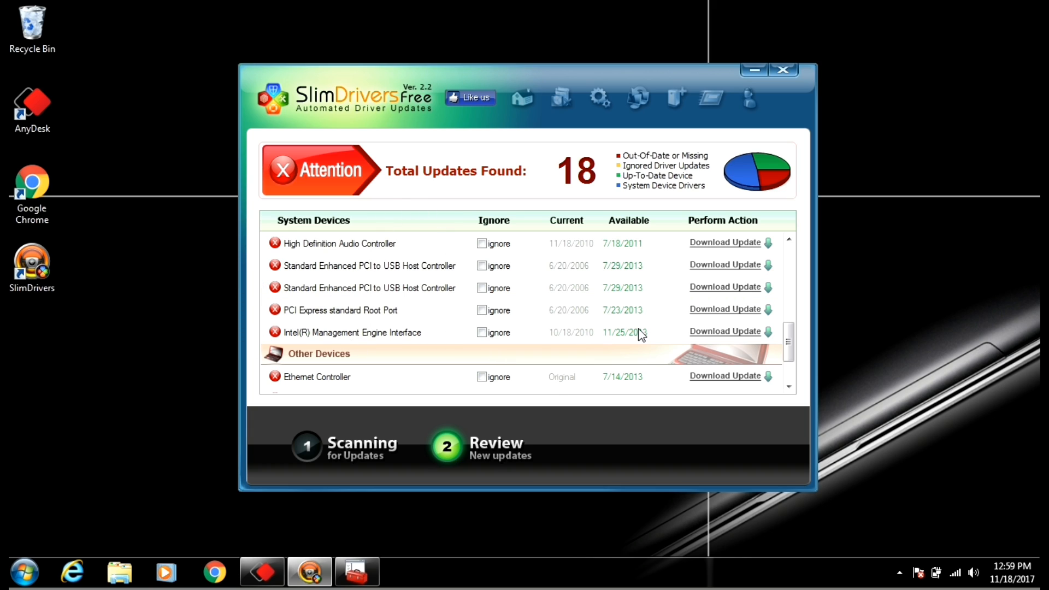
{"action": "left_click", "coordinate": [710, 332]}
{"action": "left_click", "coordinate": [569, 314]}
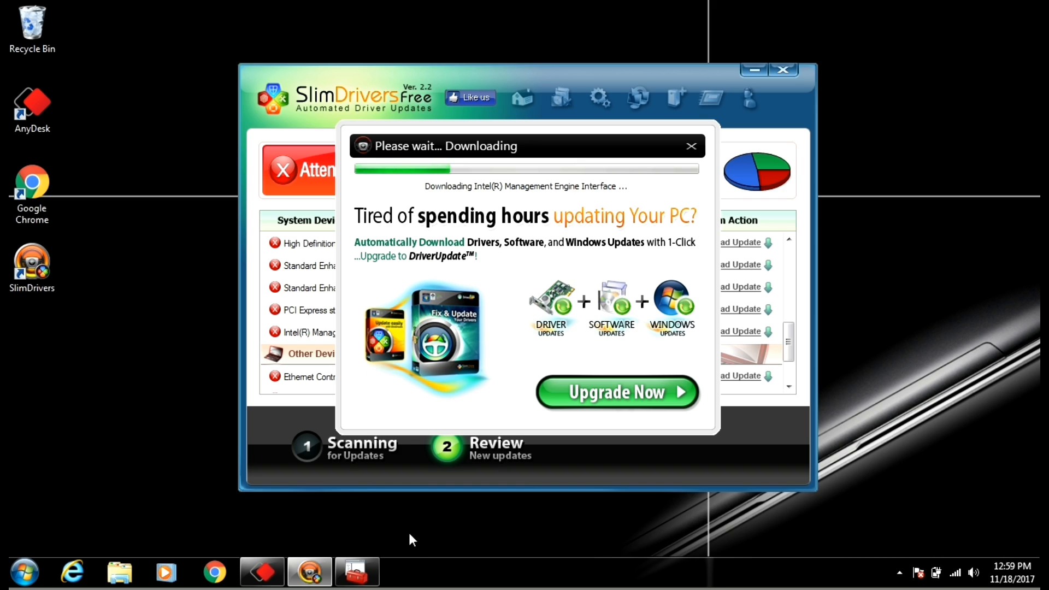
Step: Check in Device Manager which entries remain under Other devices, and close it
{"action": "left_click", "coordinate": [359, 580]}
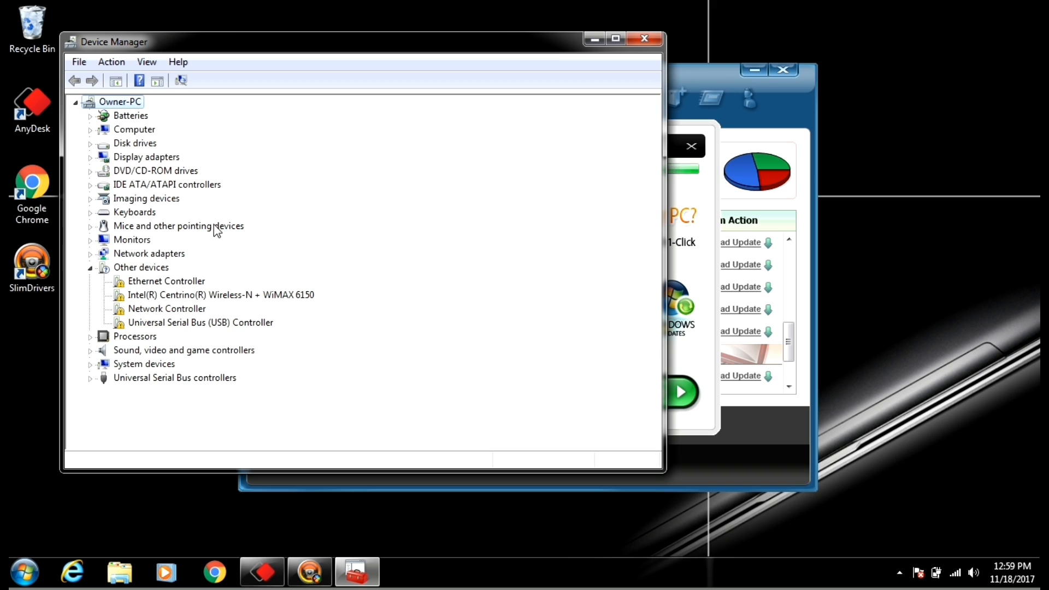
{"action": "left_click", "coordinate": [644, 40]}
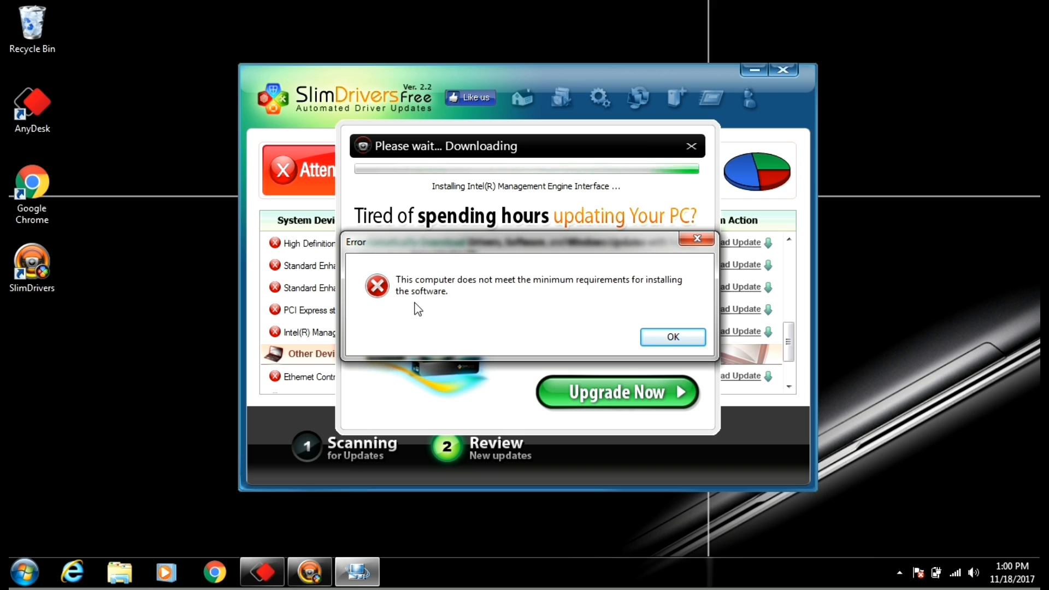
Step: Dismiss the Intel(R) Management Engine Interface installer's error and close out the update without restarting the computer
{"action": "left_click", "coordinate": [677, 337]}
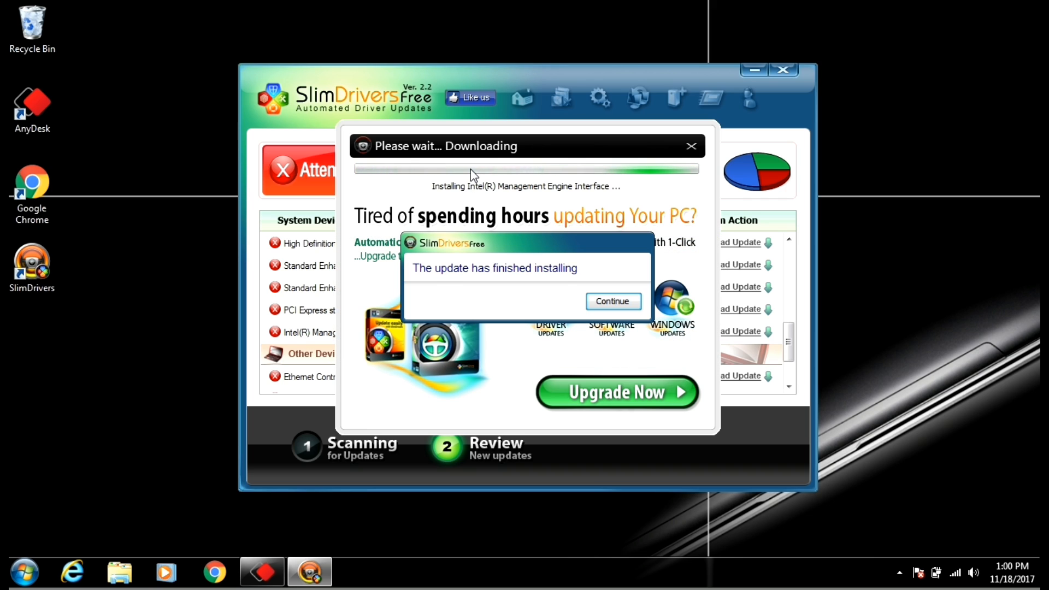
{"action": "left_click", "coordinate": [623, 301]}
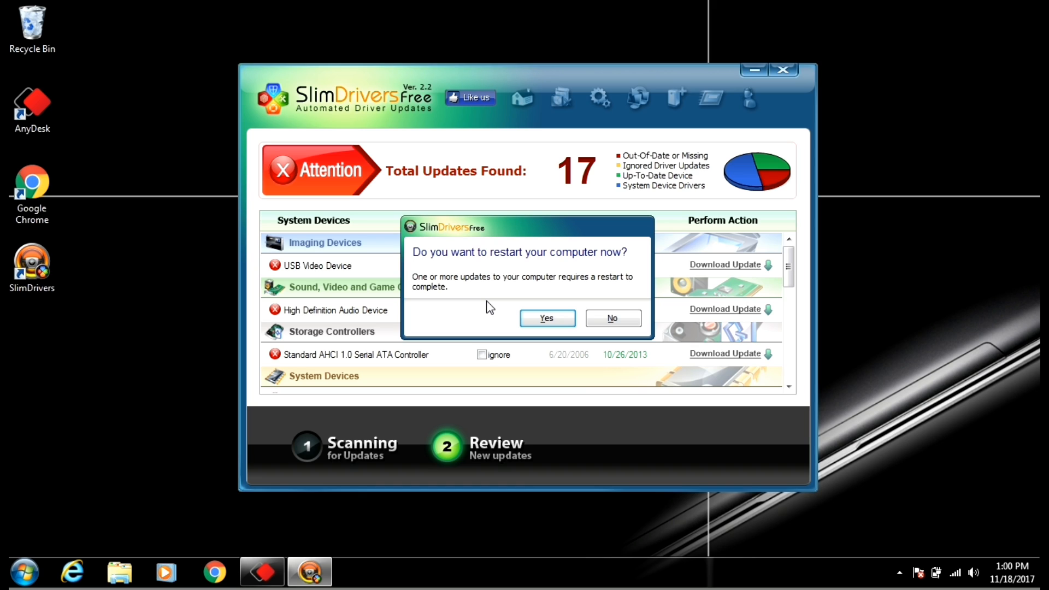
{"action": "left_click", "coordinate": [612, 319]}
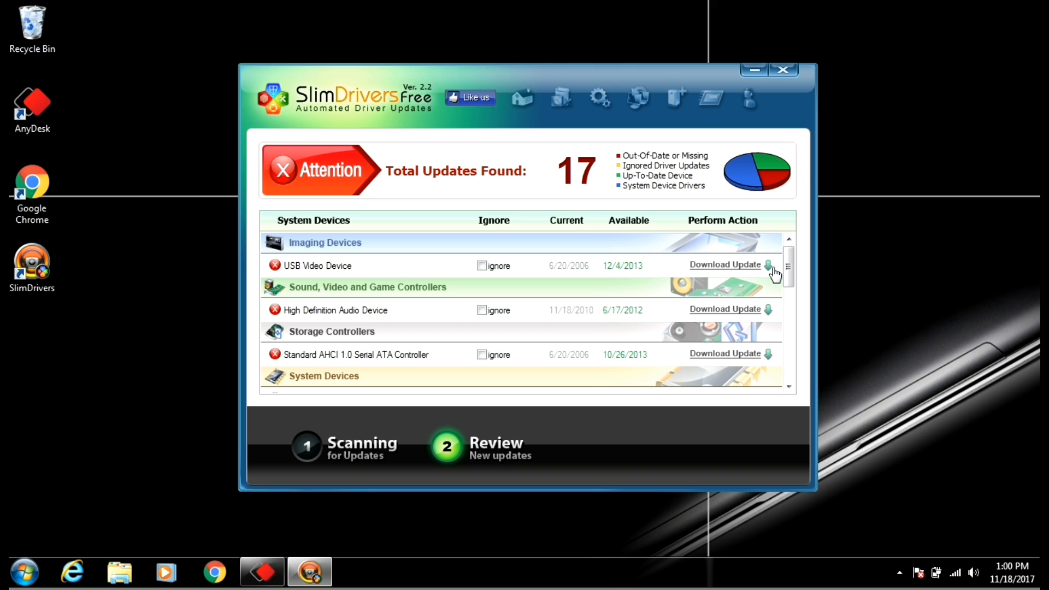
{"action": "mouse_move", "coordinate": [789, 267]}
{"action": "left_mouse_down"}
{"action": "mouse_move", "coordinate": [794, 363]}
{"action": "mouse_move", "coordinate": [785, 254]}
{"action": "left_mouse_up"}
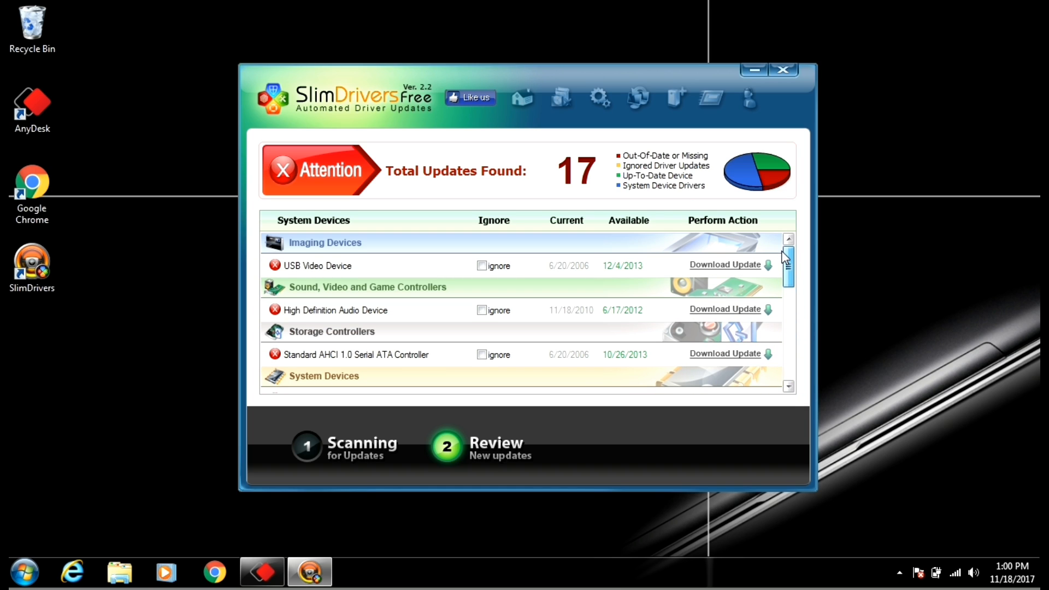